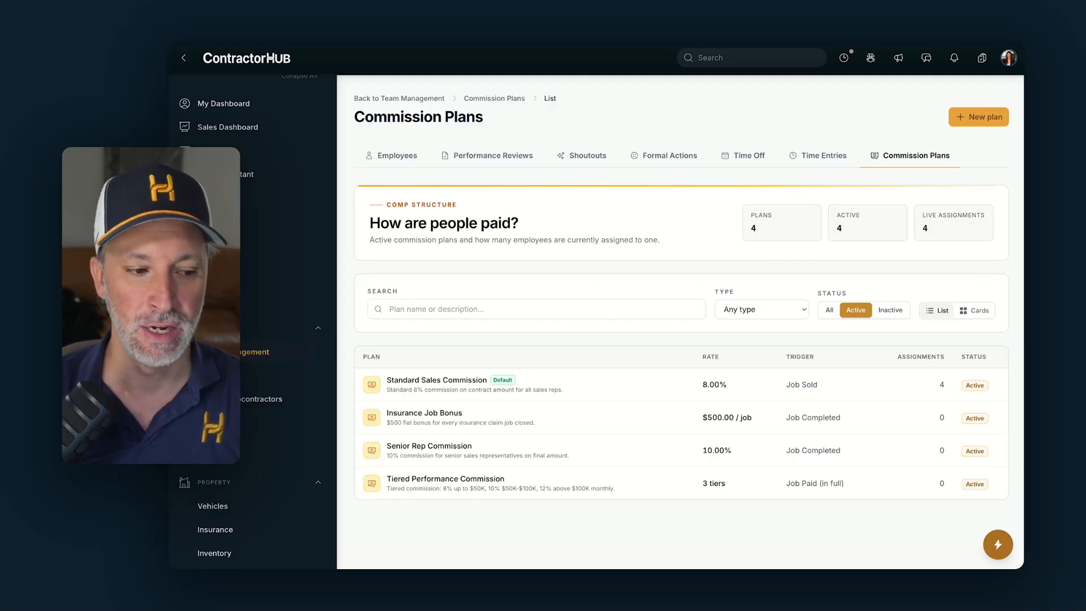
Start a new plan in the team management commission plans and name it "Sr Sales Rep".
{"action": "left_click", "coordinate": [225, 352]}
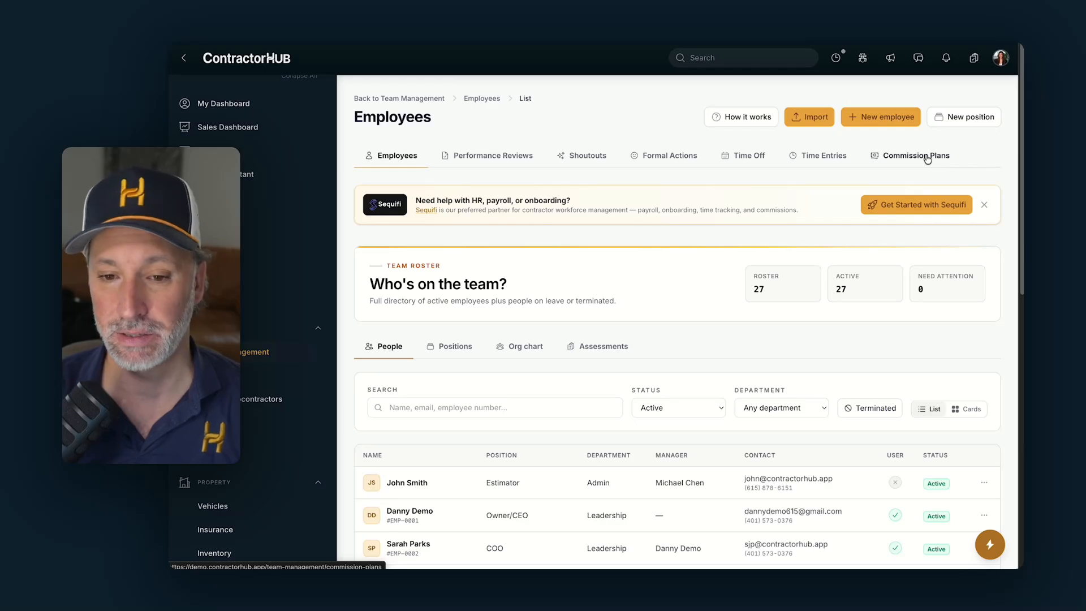
{"action": "left_click", "coordinate": [908, 161]}
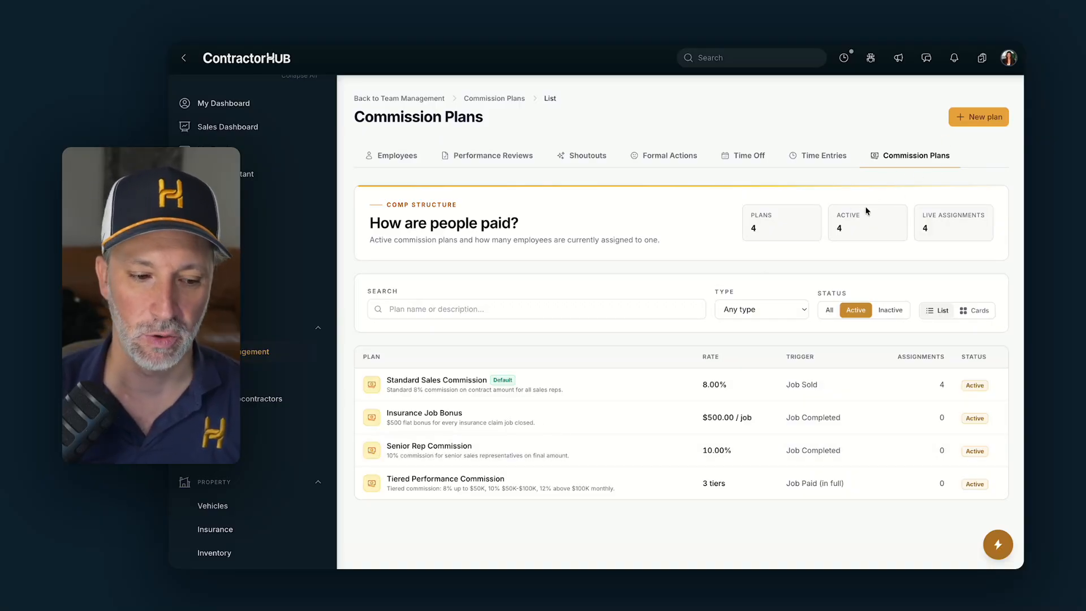
{"action": "left_click", "coordinate": [956, 119]}
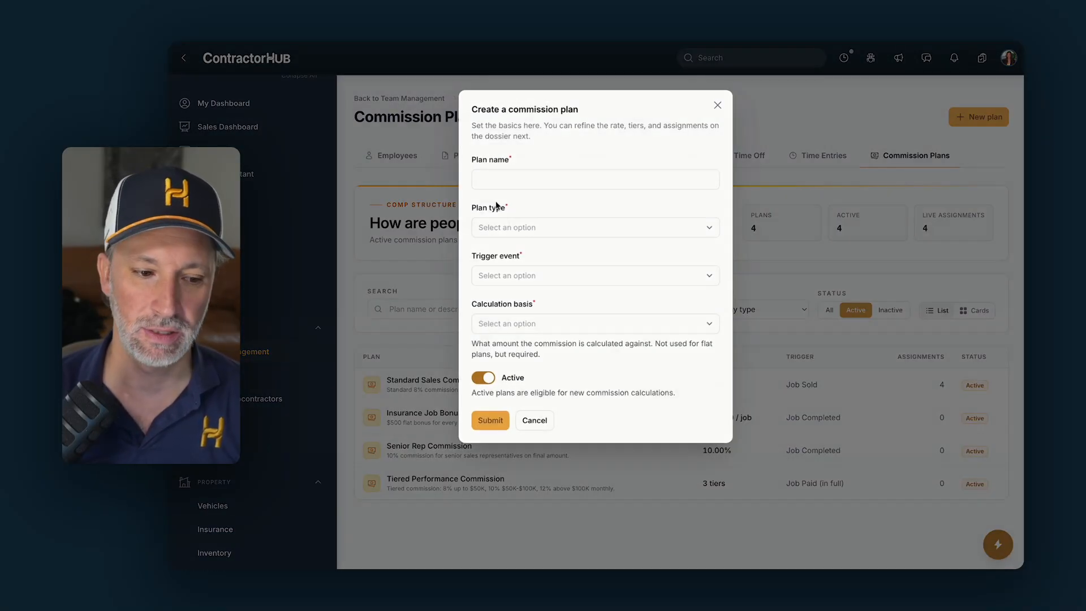
{"action": "left_click", "coordinate": [485, 186]}
{"action": "type", "text": "Sr "}
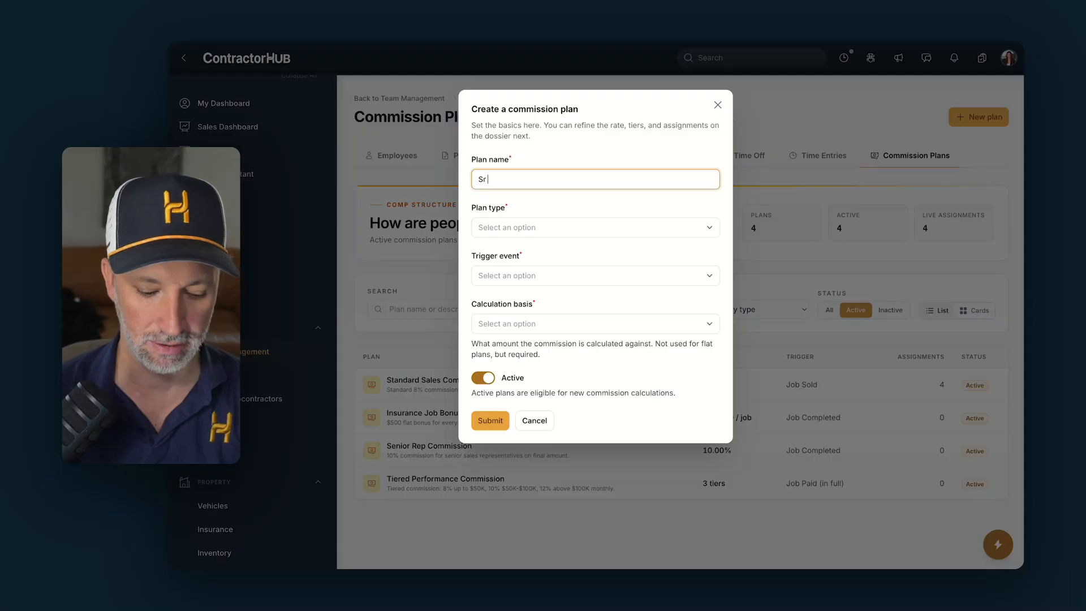
{"action": "type", "text": "ZS"}
{"action": "key", "text": "BackSpace"}
{"action": "key", "text": "BackSpace"}
{"action": "type", "text": "Sa"}
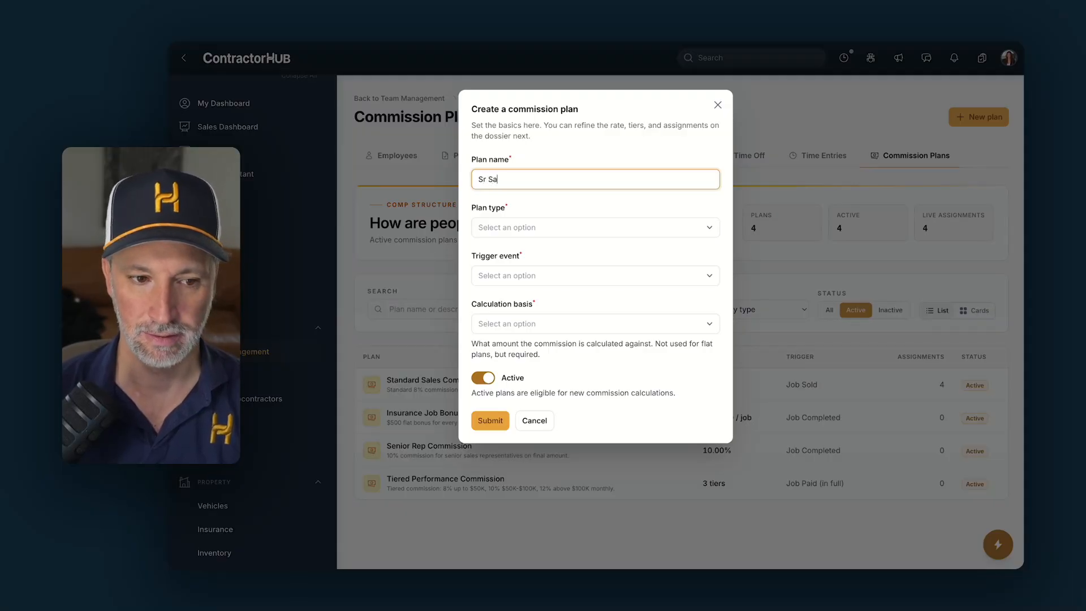
{"action": "type", "text": "les Rep"}
Set the new plan's type to Percentage and its trigger event to Payment Received.
{"action": "left_click", "coordinate": [565, 229]}
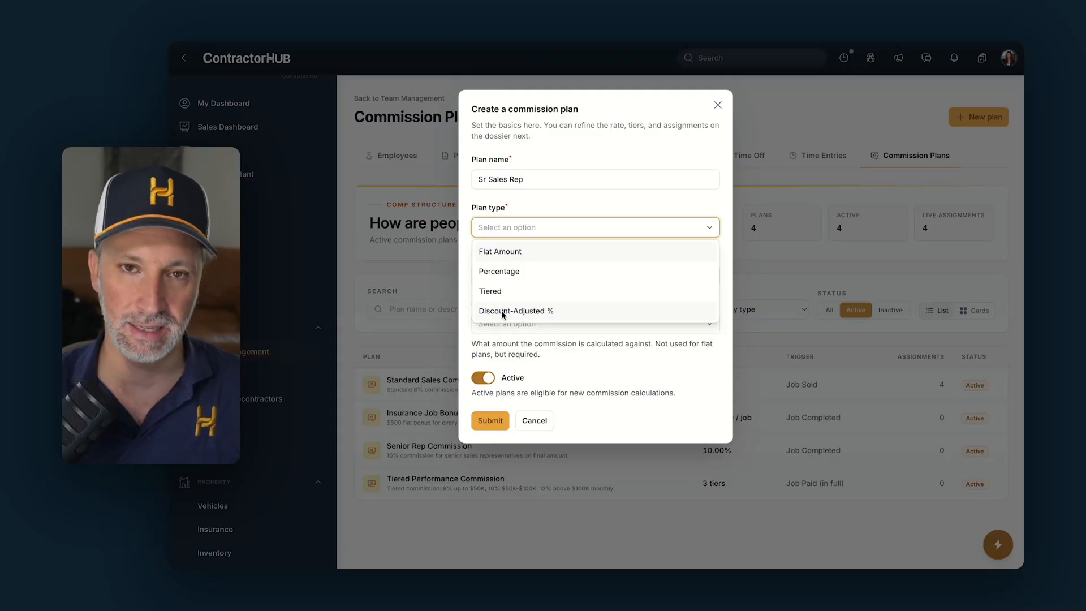
{"action": "left_click", "coordinate": [512, 270]}
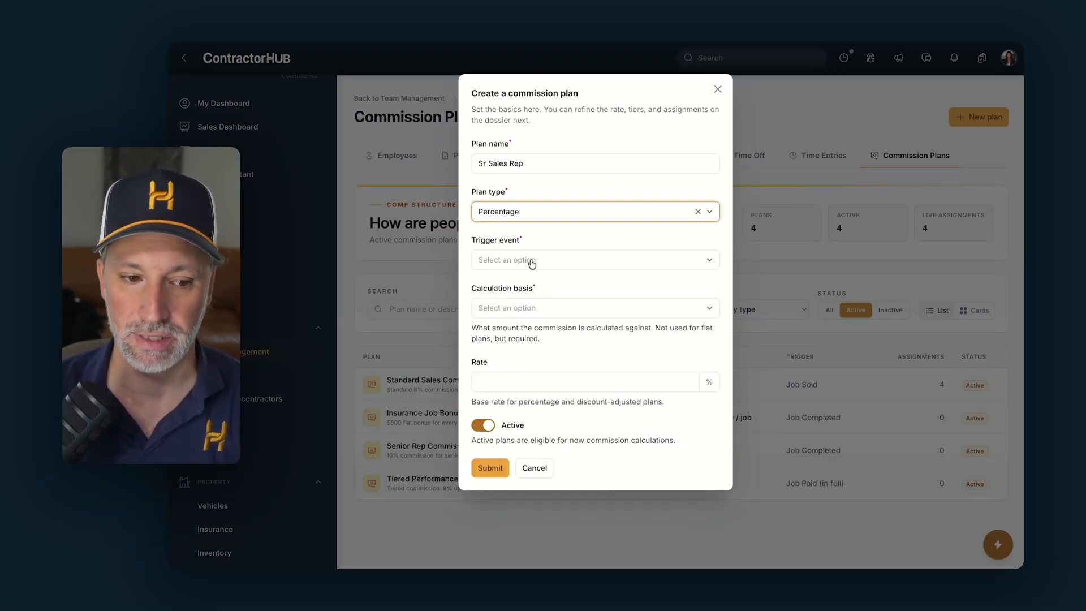
{"action": "left_click", "coordinate": [529, 261]}
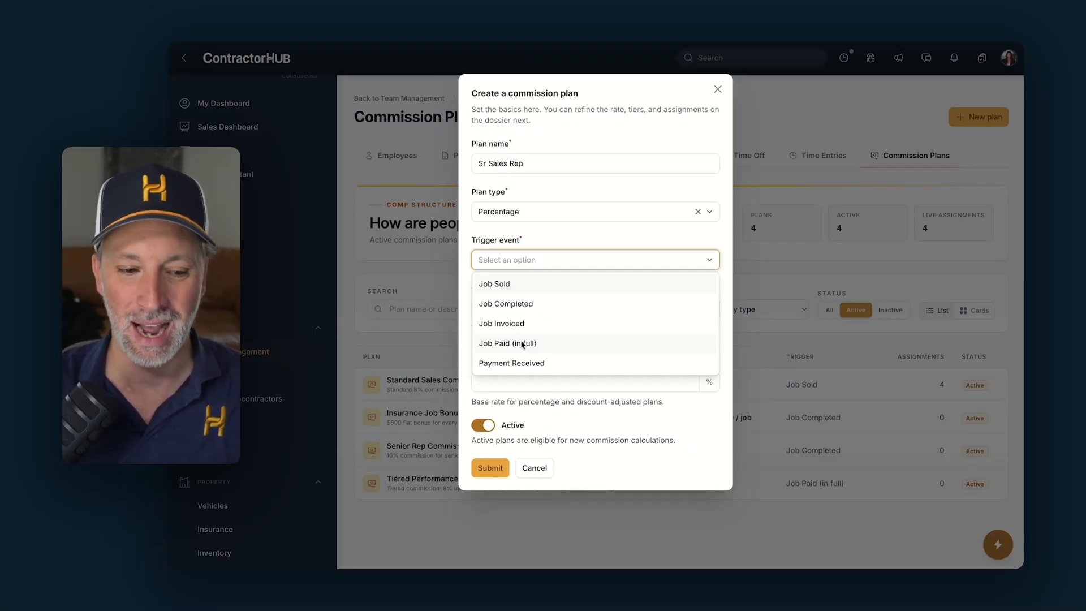
{"action": "left_click", "coordinate": [501, 365]}
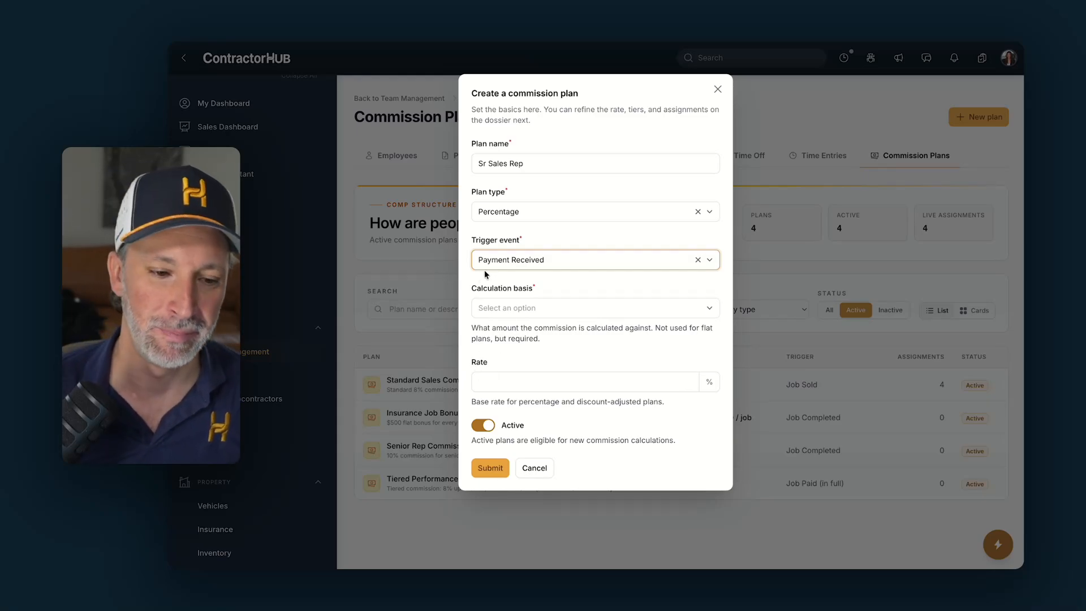
Base the calculation on Collected Amount with a rate of 12%, and submit the new commission plan.
{"action": "left_click", "coordinate": [505, 309]}
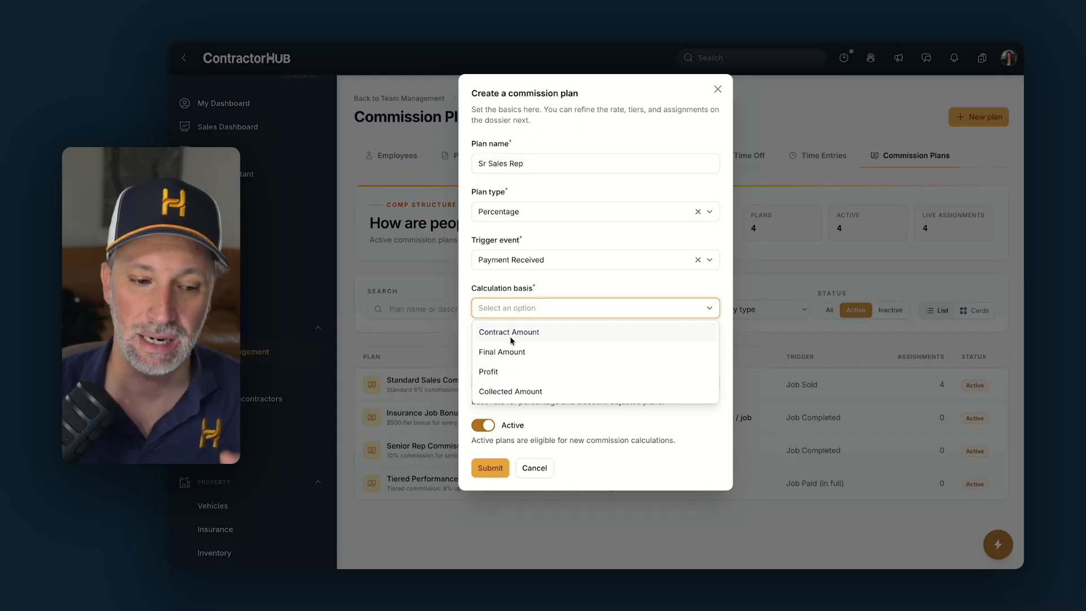
{"action": "left_click", "coordinate": [510, 391]}
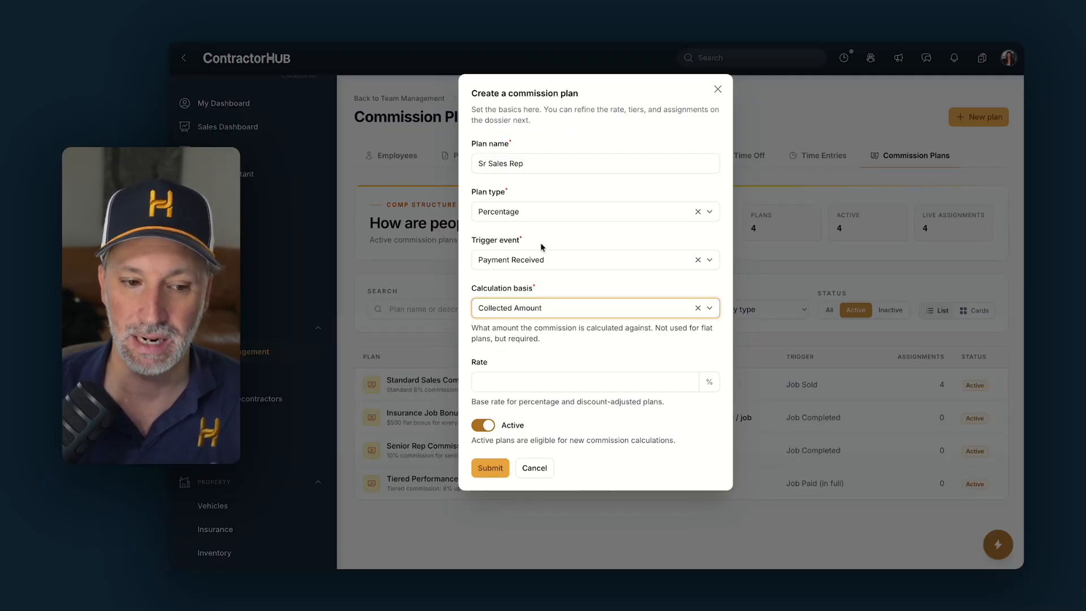
{"action": "left_click", "coordinate": [503, 388]}
{"action": "type", "text": "12"}
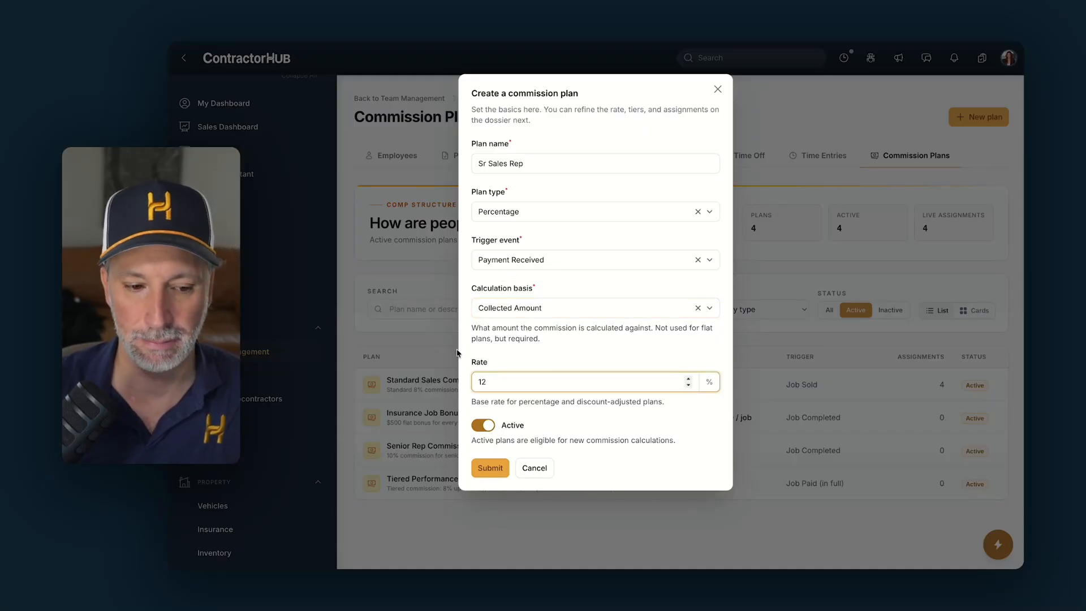
{"action": "left_click", "coordinate": [489, 477]}
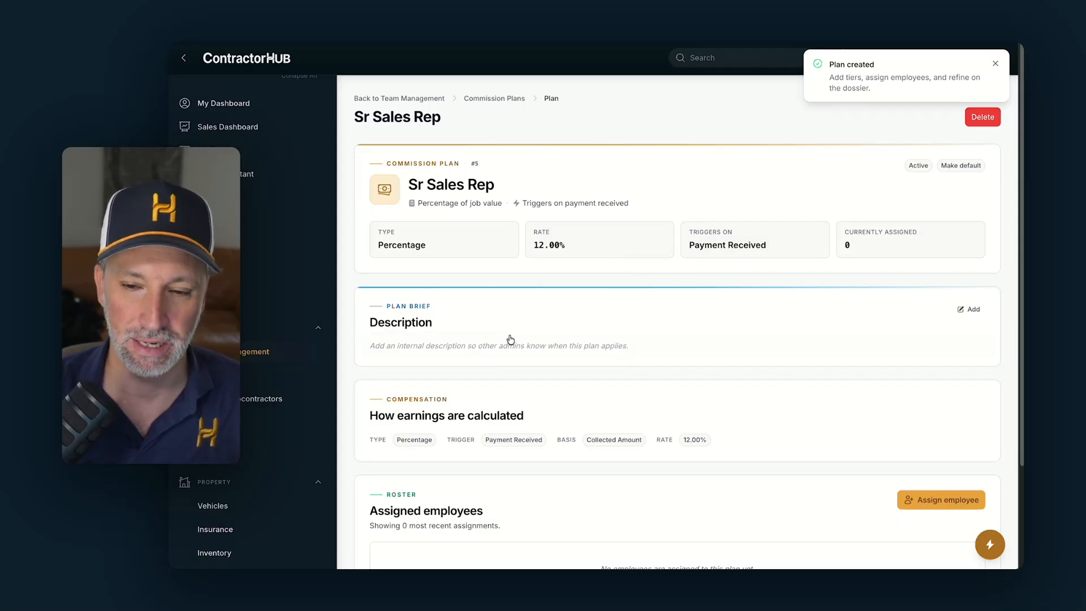
Open the plan's description for editing, and start an employee assignment with the intended employee selected.
{"action": "scroll", "coordinate": [616, 305], "scroll_direction": "down", "scroll_amount": 1}
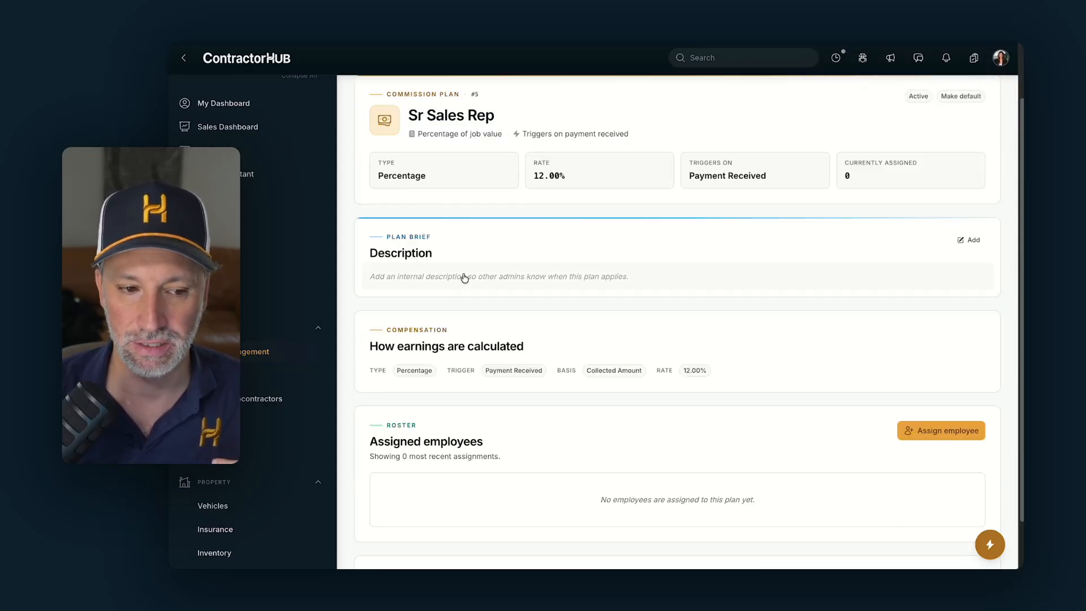
{"action": "left_click", "coordinate": [510, 283]}
{"action": "scroll", "coordinate": [529, 259], "scroll_direction": "down", "scroll_amount": 2}
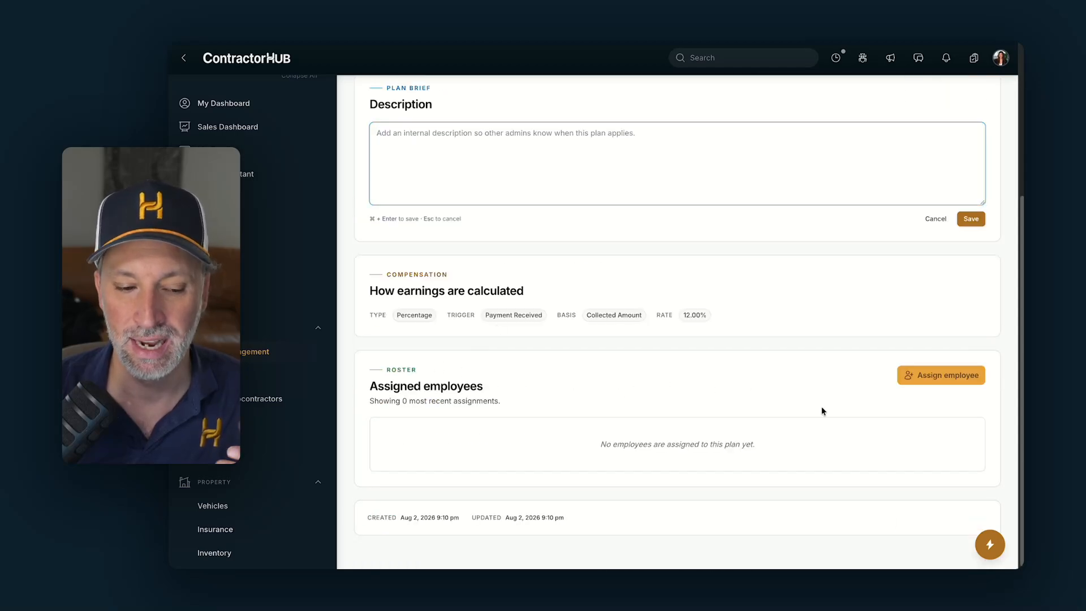
{"action": "left_click", "coordinate": [925, 387]}
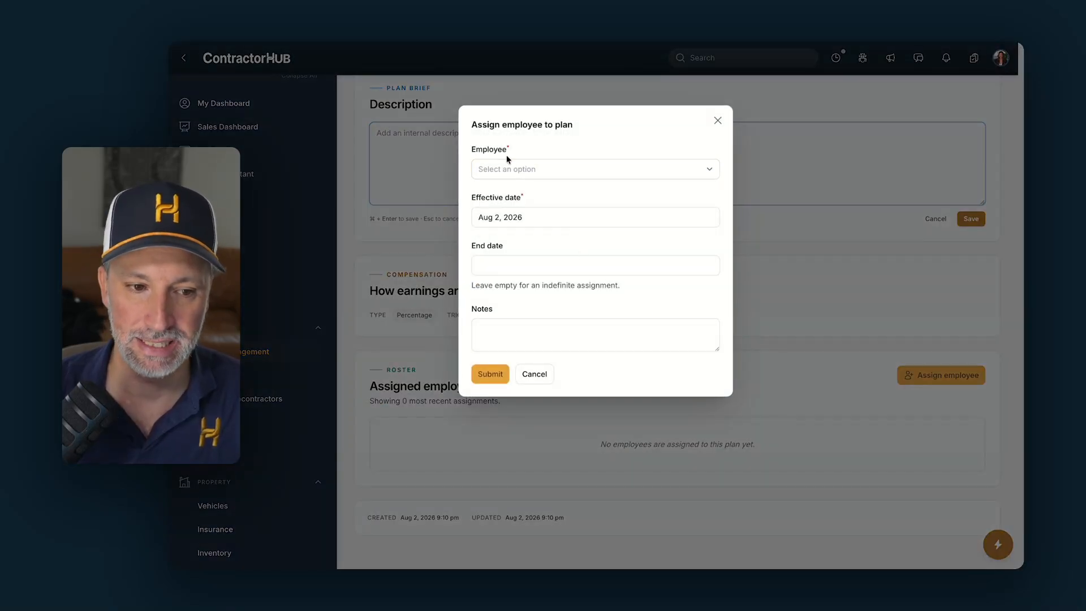
{"action": "left_click", "coordinate": [499, 167]}
{"action": "type", "text": "bra"}
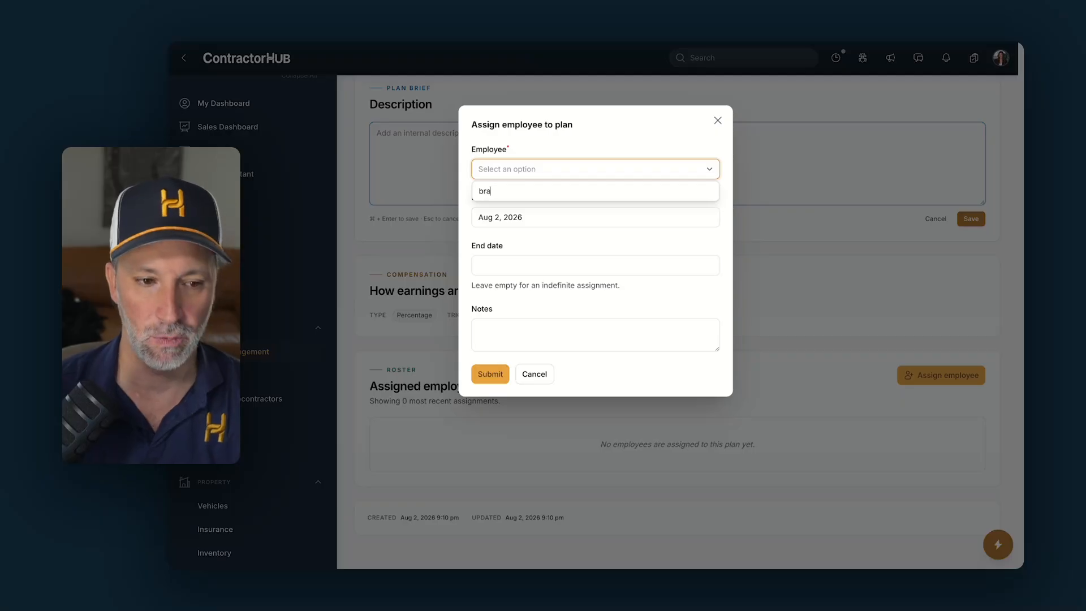
{"action": "left_click", "coordinate": [523, 210]}
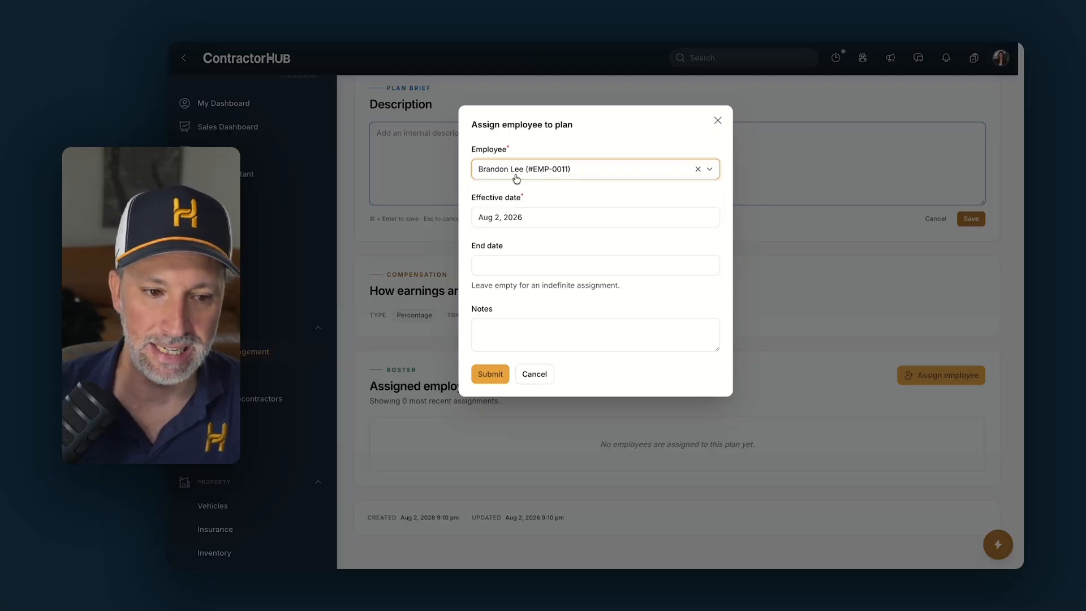
Set the assignment's end date to Dec 31, 2026 and submit it to the plan's roster.
{"action": "left_click", "coordinate": [516, 271]}
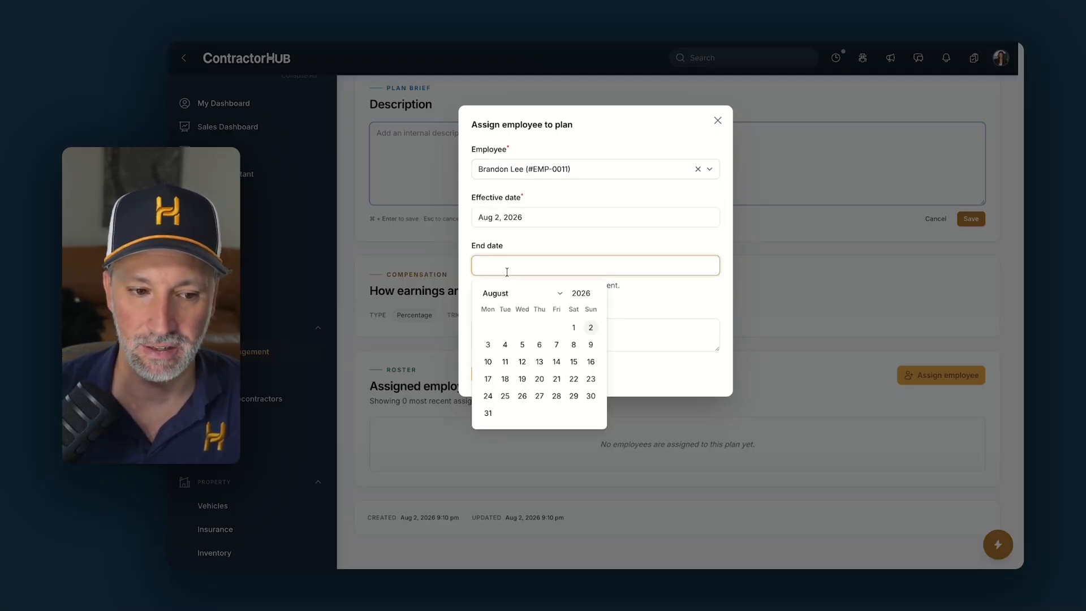
{"action": "left_click", "coordinate": [564, 299]}
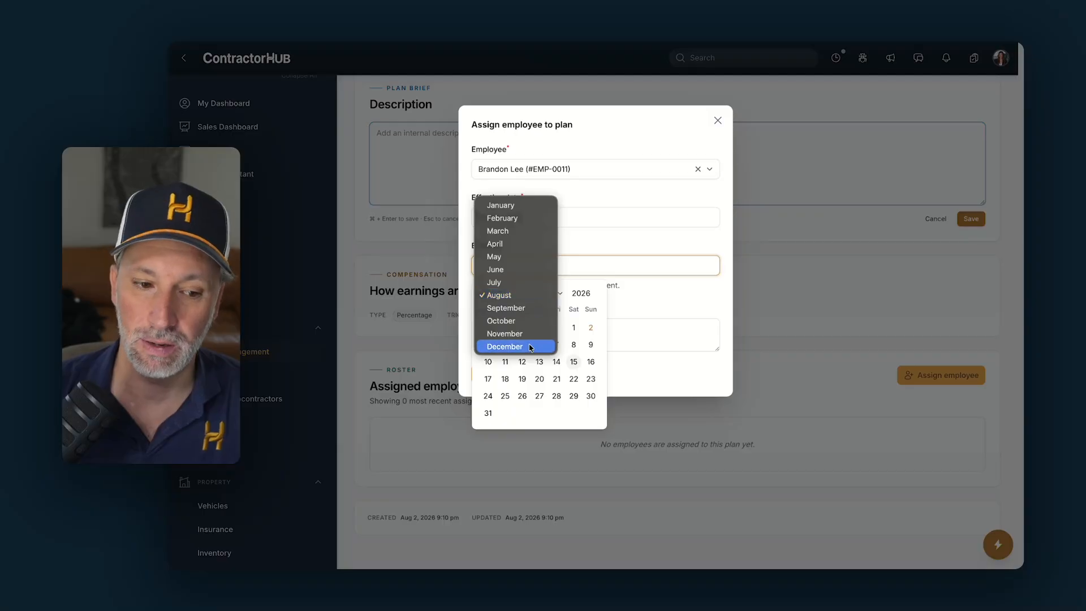
{"action": "left_click", "coordinate": [515, 347]}
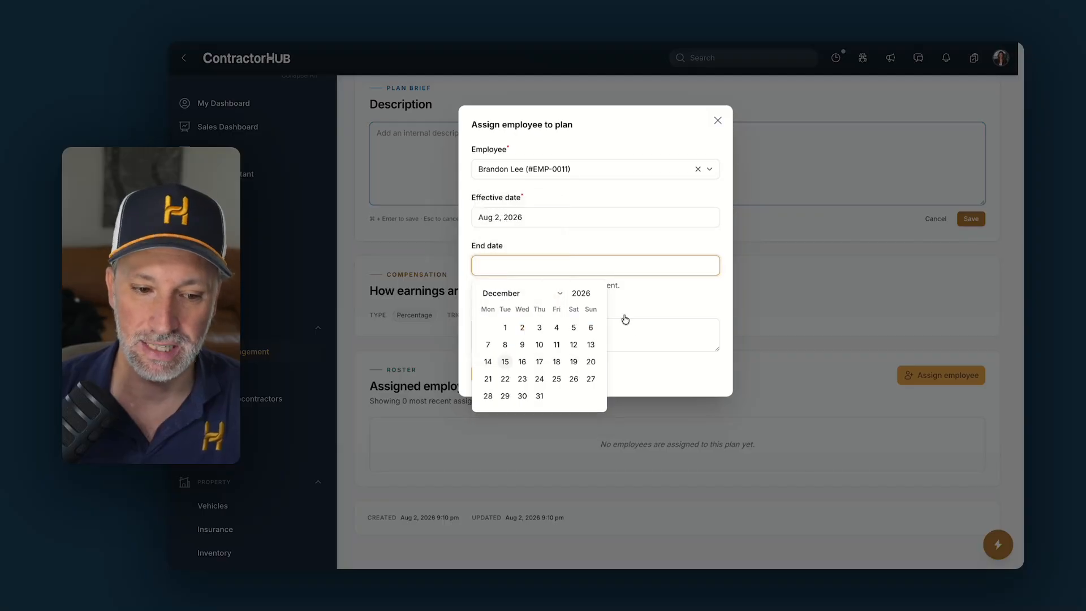
{"action": "left_click", "coordinate": [540, 397]}
{"action": "left_click", "coordinate": [670, 379]}
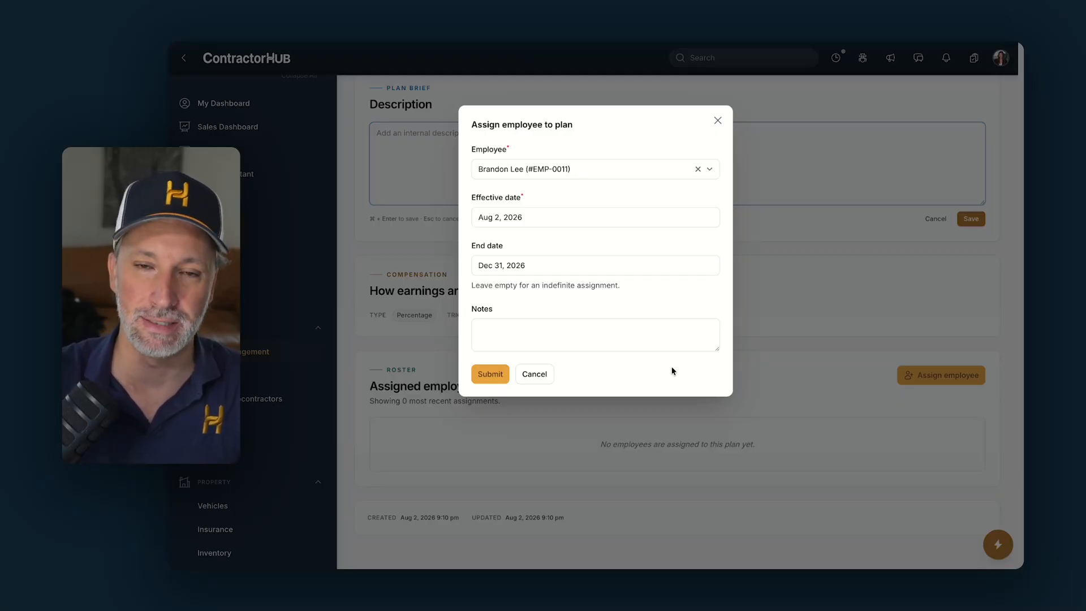
{"action": "left_click", "coordinate": [491, 374]}
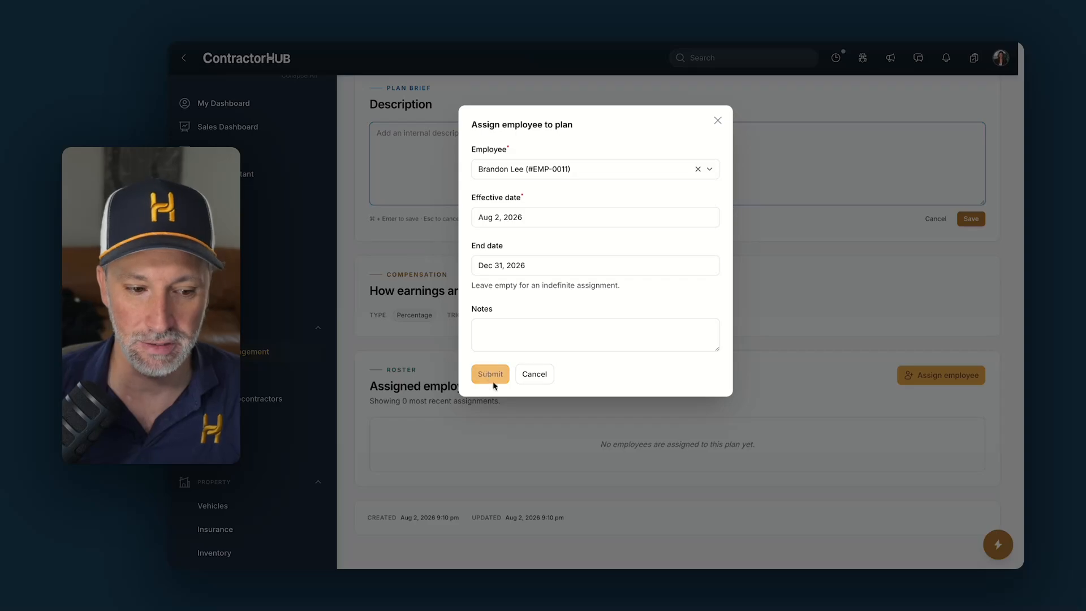
{"action": "scroll", "coordinate": [509, 385], "scroll_direction": "down", "scroll_amount": 2}
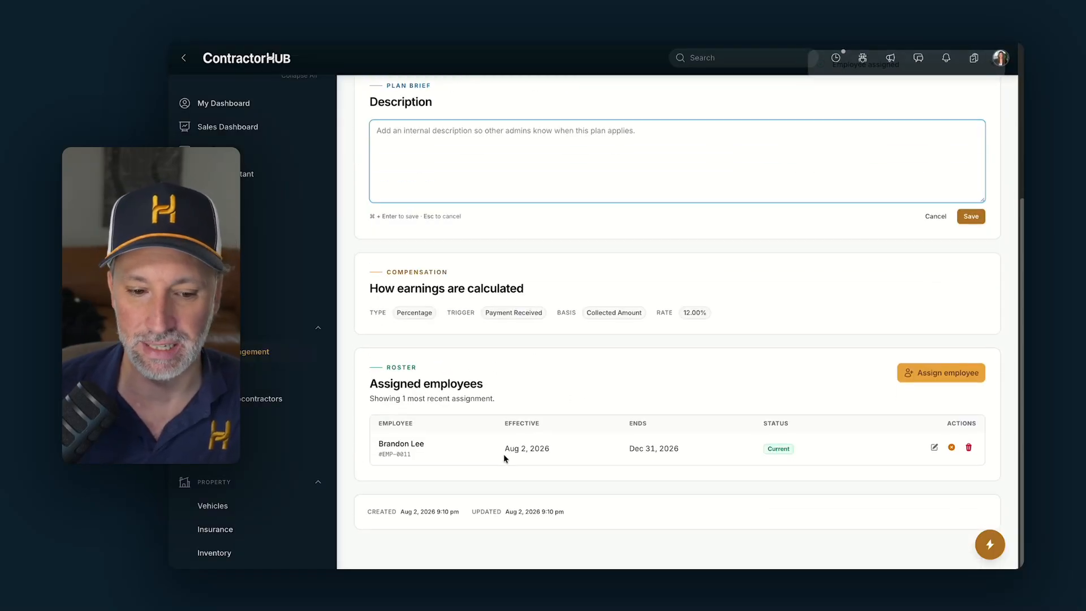